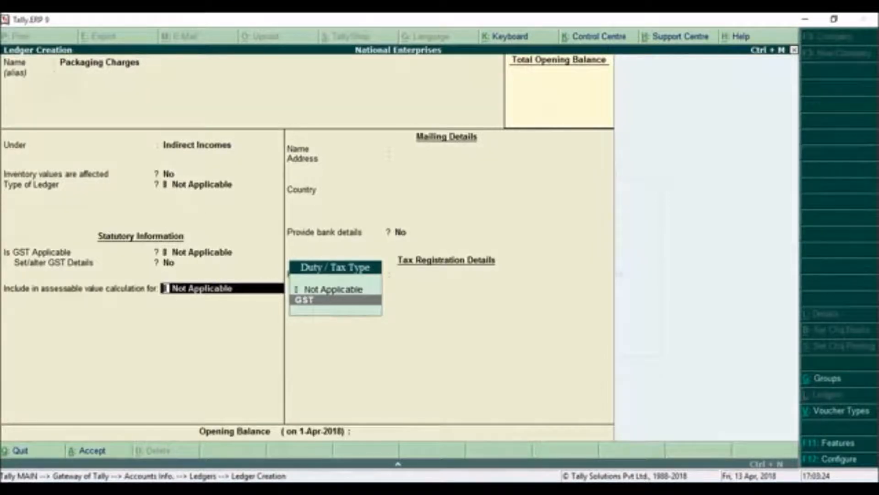
Save Packaging Charges with assessable value calculation for GST, Goods, Based on Value, and save the Discount ledger with it Not Applicable.
{"action": "key", "text": "Return"}
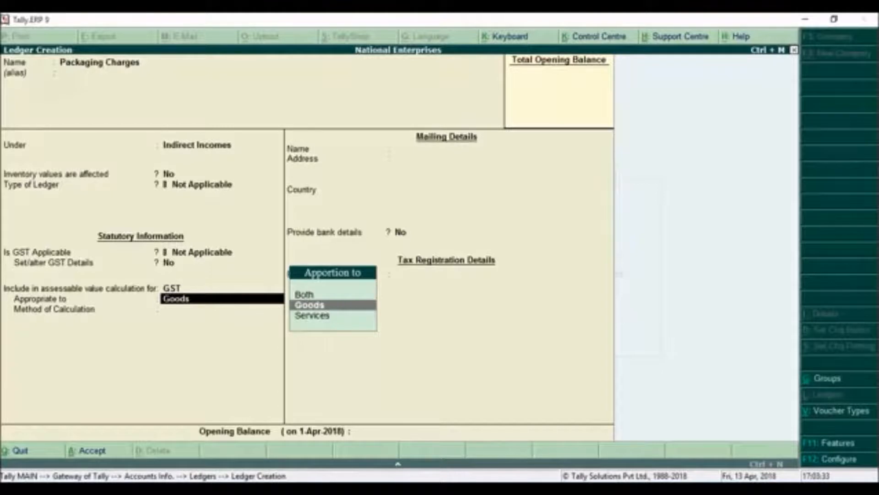
{"action": "key", "text": "Return"}
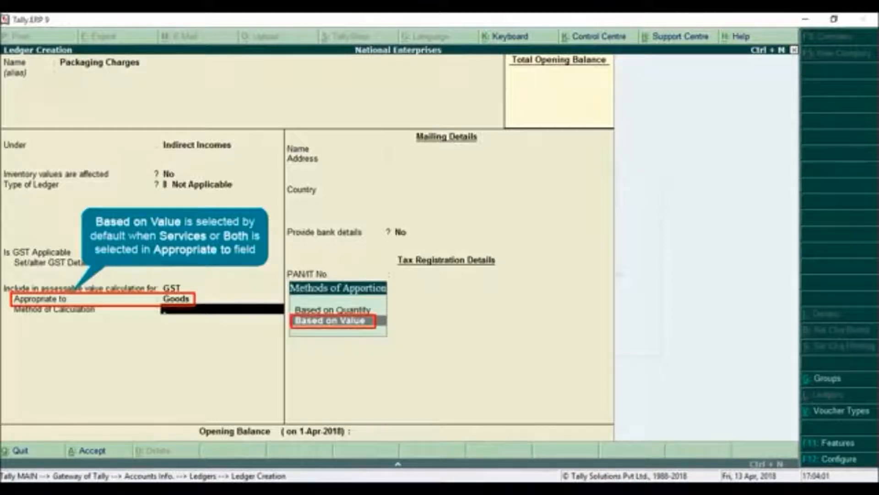
{"action": "key", "text": "Return"}
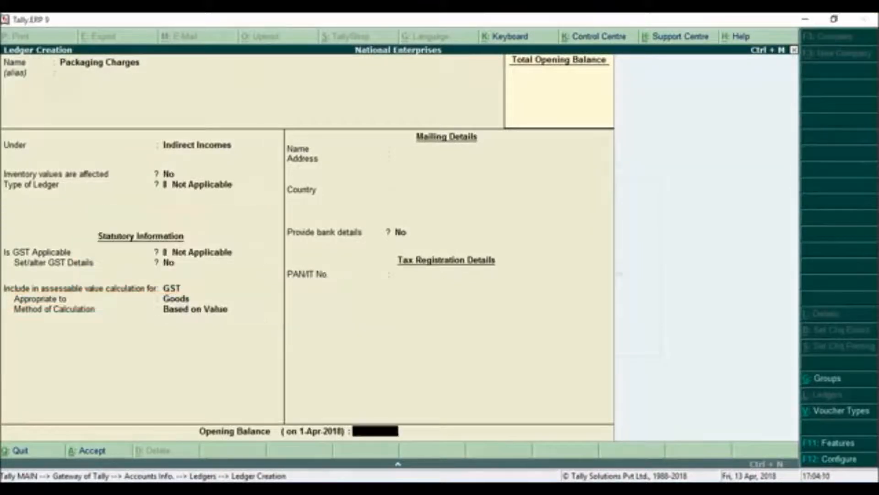
{"action": "key", "text": "Return"}
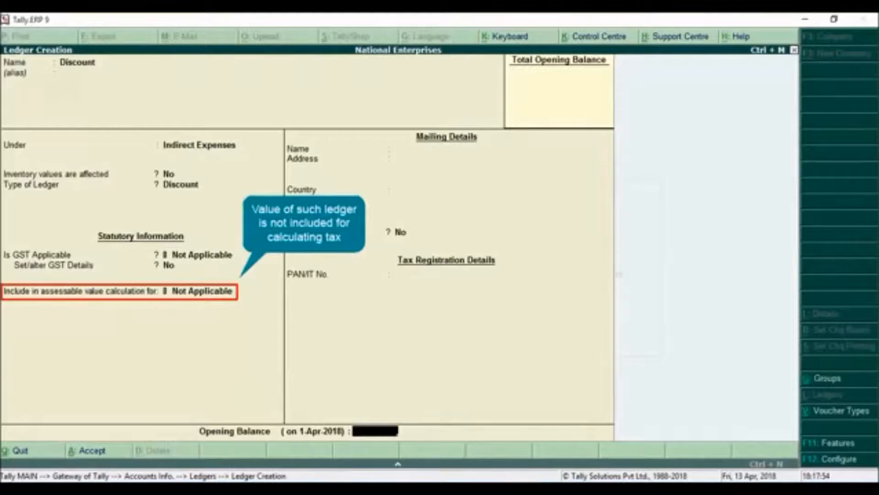
{"action": "key", "text": "Return"}
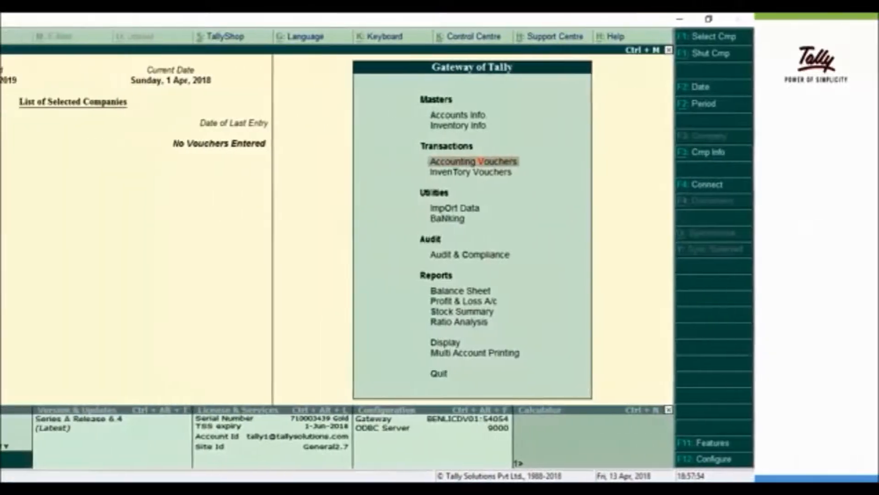
Start sales voucher 1-18 for SSN Textiles with 100 Nylon Yarn Rolls at 180 and 100 Polyester Yarn Rolls at 92.
{"action": "key", "text": "Return"}
{"action": "type", "text": "1-18"}
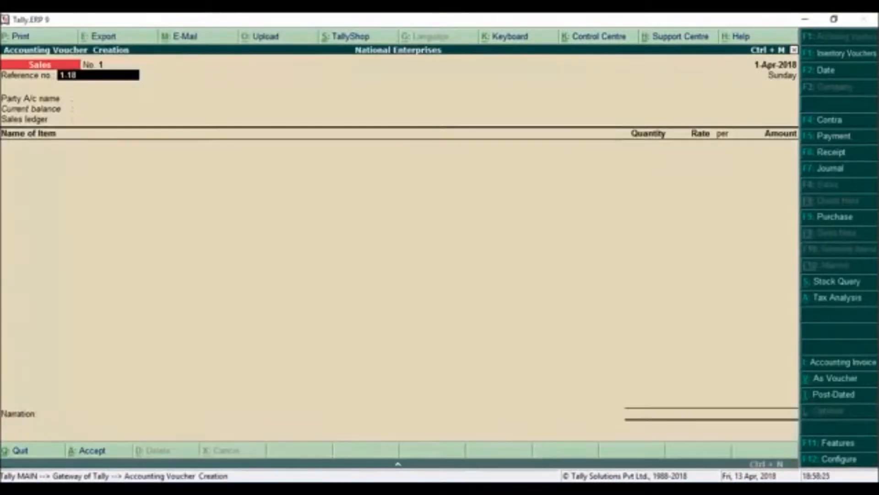
{"action": "key", "text": "Return"}
{"action": "key", "text": "Return"}
{"action": "key", "text": "Return"}
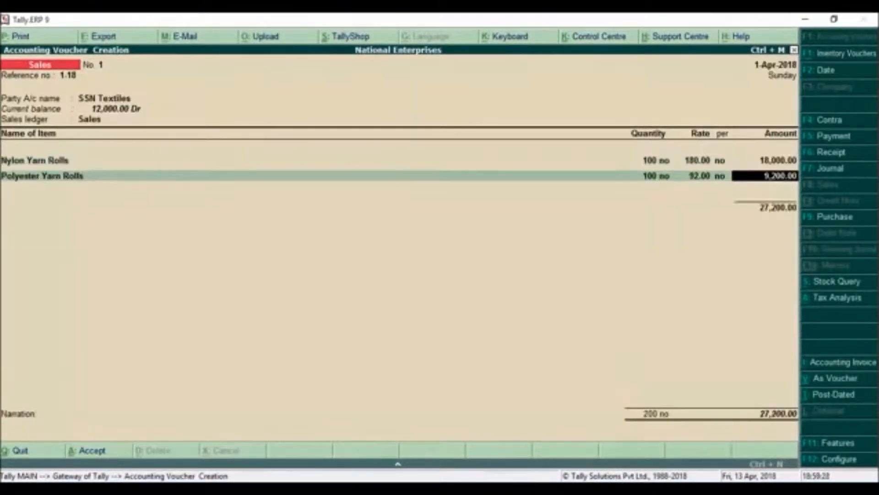
{"action": "key", "text": "Return"}
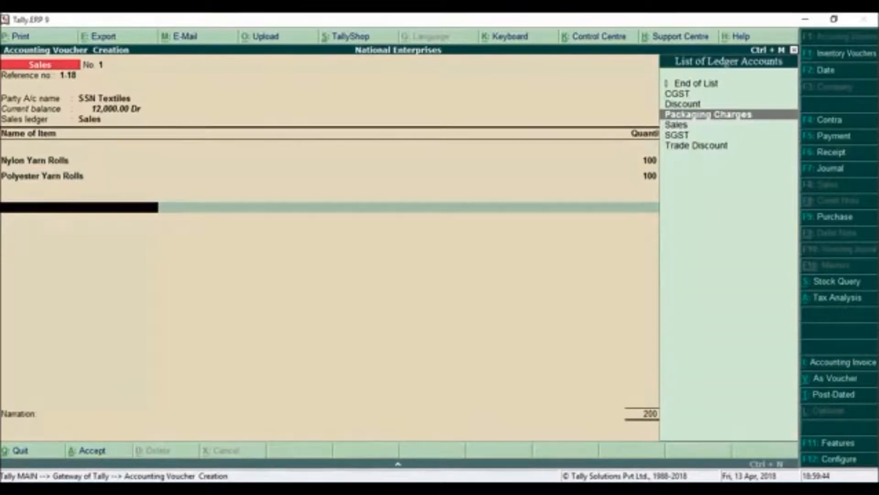
Add Packaging Charges of 500 to the sales voucher and view its detailed tax analysis.
{"action": "key", "text": "Return"}
{"action": "type", "text": "500"}
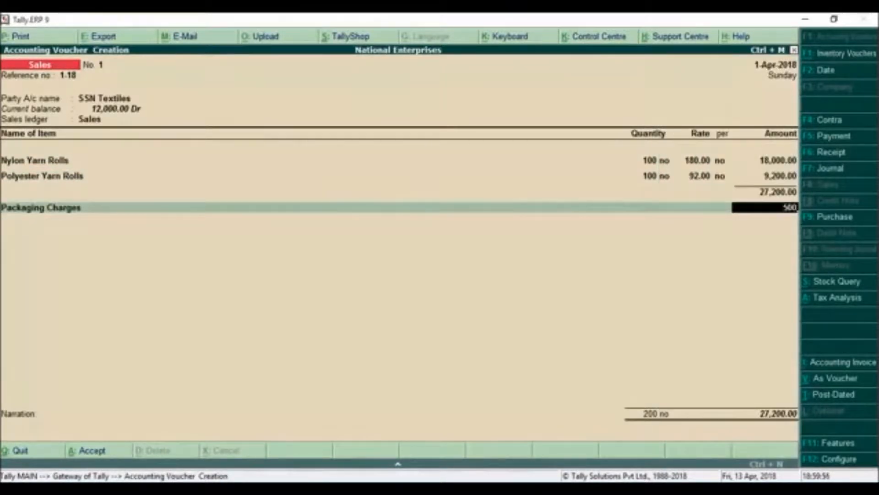
{"action": "key", "text": "Return"}
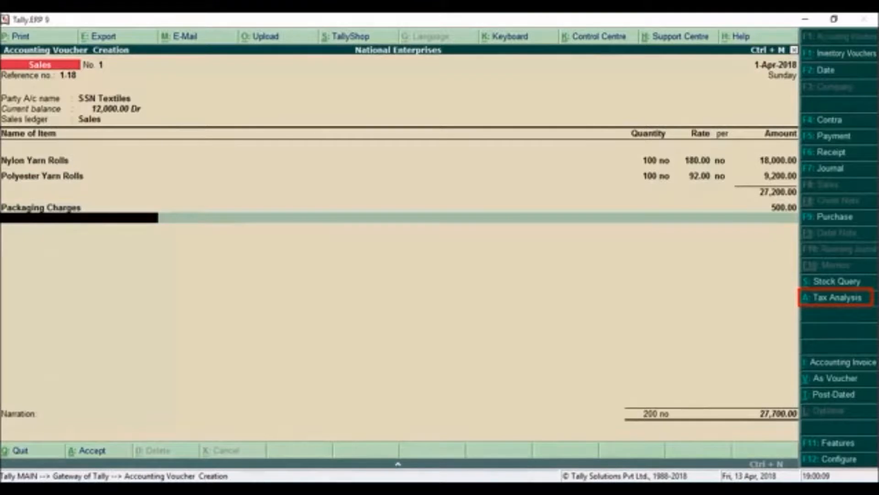
{"action": "key", "text": "alt+a"}
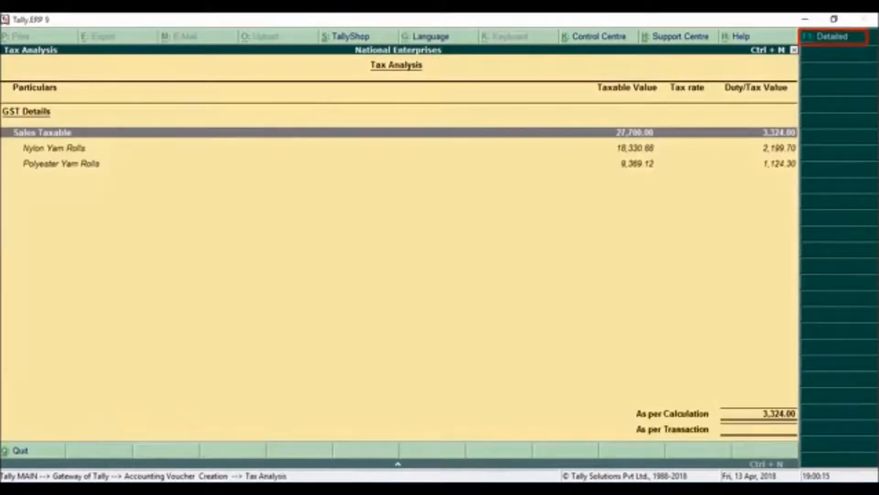
{"action": "key", "text": "alt+F1"}
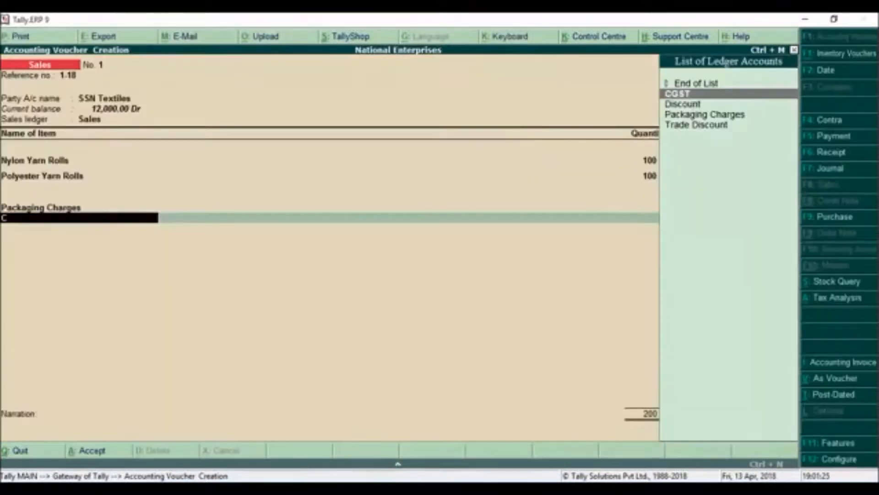
Add the CGST and SGST ledgers below Packaging Charges and save the SSN Textiles sales voucher.
{"action": "key", "text": "Return"}
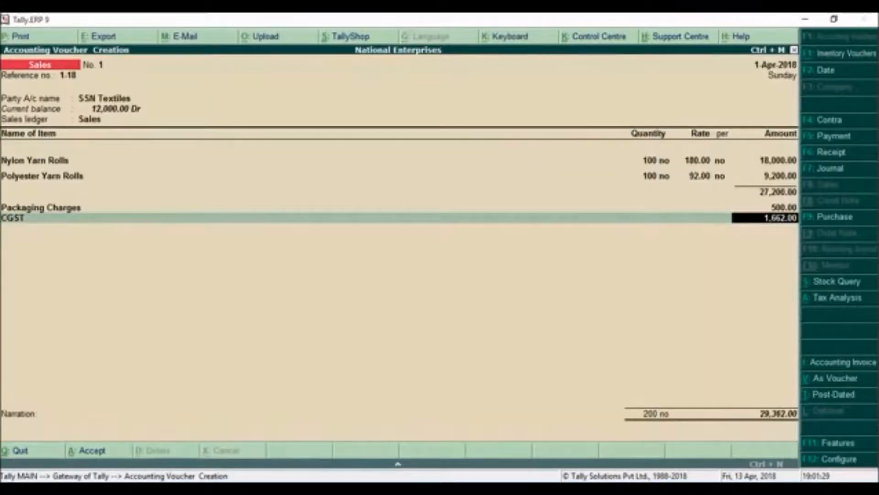
{"action": "key", "text": "Return"}
{"action": "type", "text": "S"}
{"action": "key", "text": "Return"}
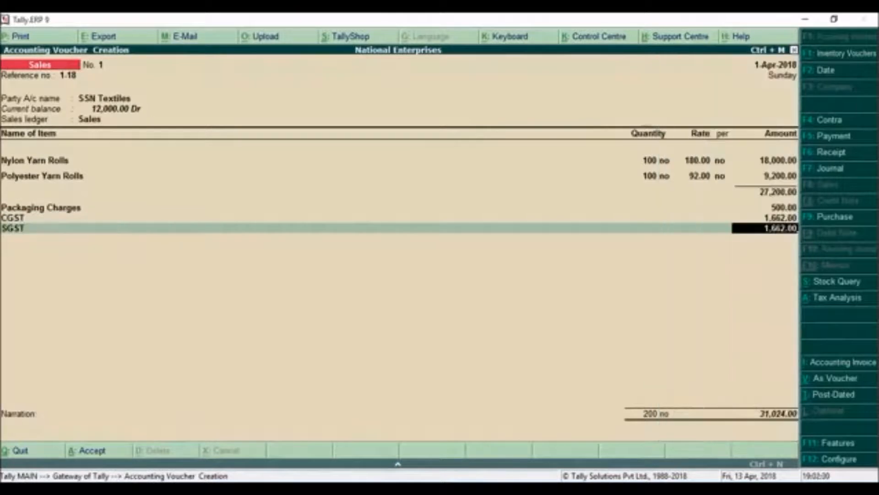
{"action": "key", "text": "Return"}
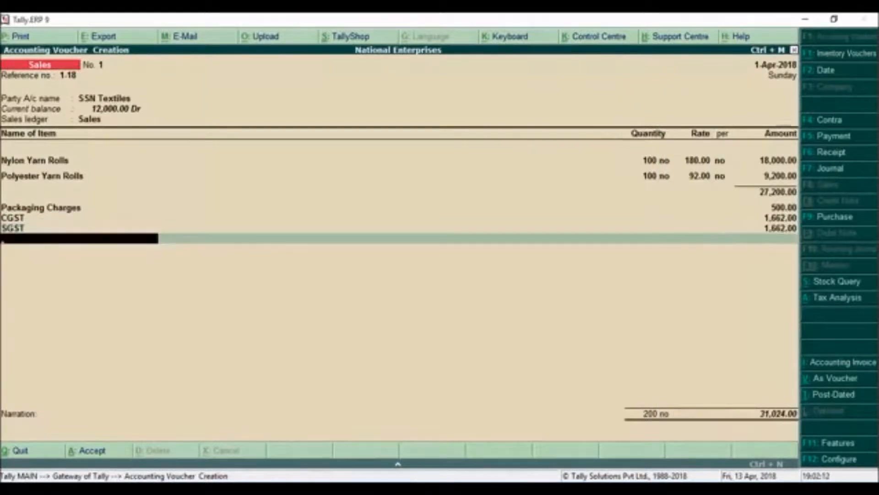
{"action": "key", "text": "Return"}
{"action": "key", "text": "Return"}
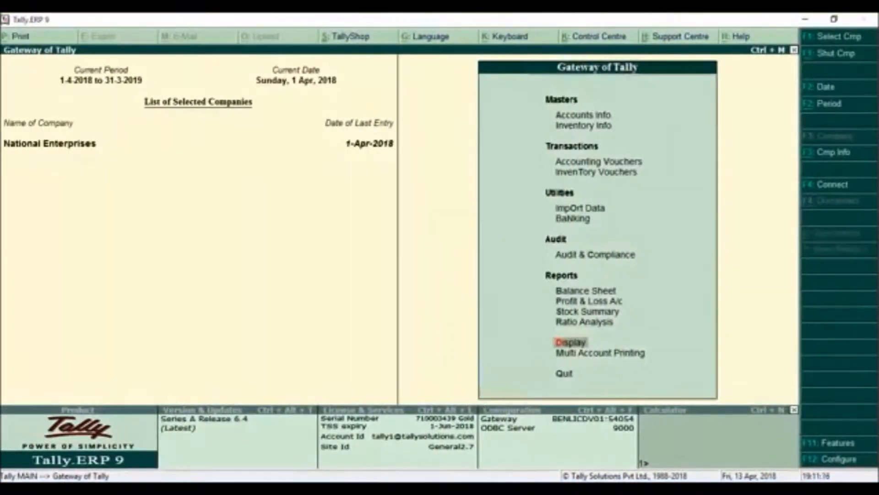
Open the GSTR-1 report from the GST statutory reports and go to the B2B Invoices row.
{"action": "key", "text": "Return"}
{"action": "key", "text": "Return"}
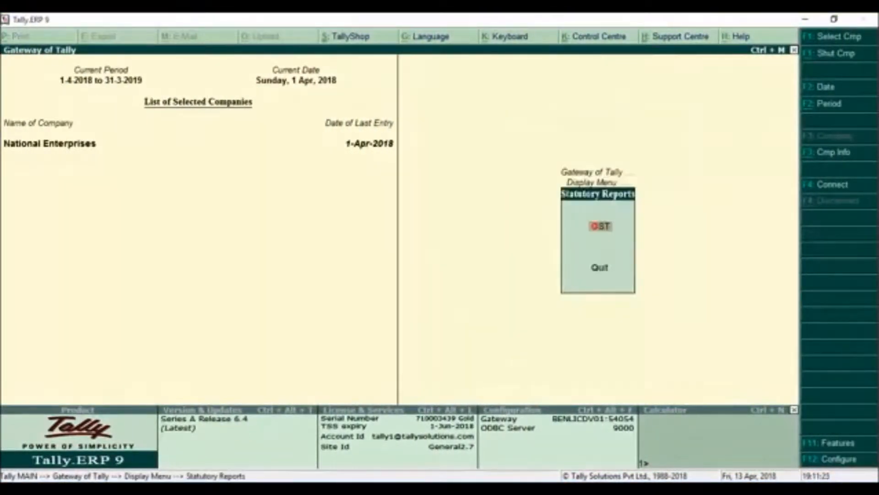
{"action": "key", "text": "Return"}
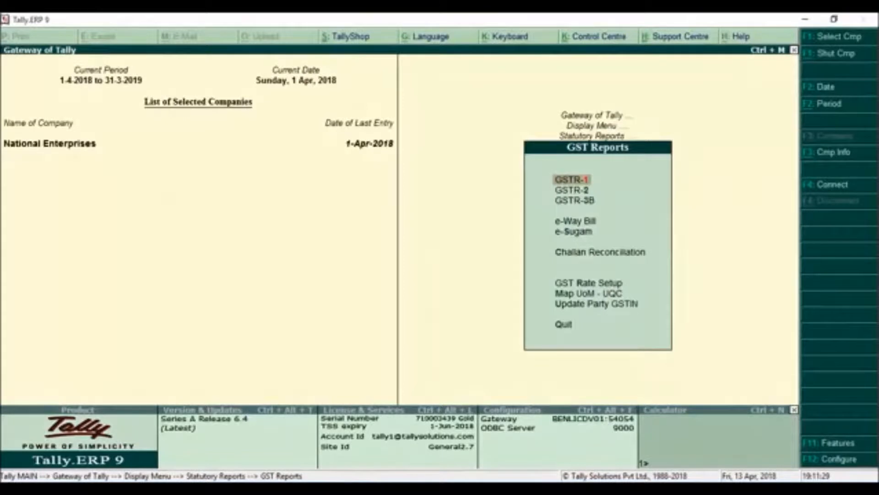
{"action": "key", "text": "Return"}
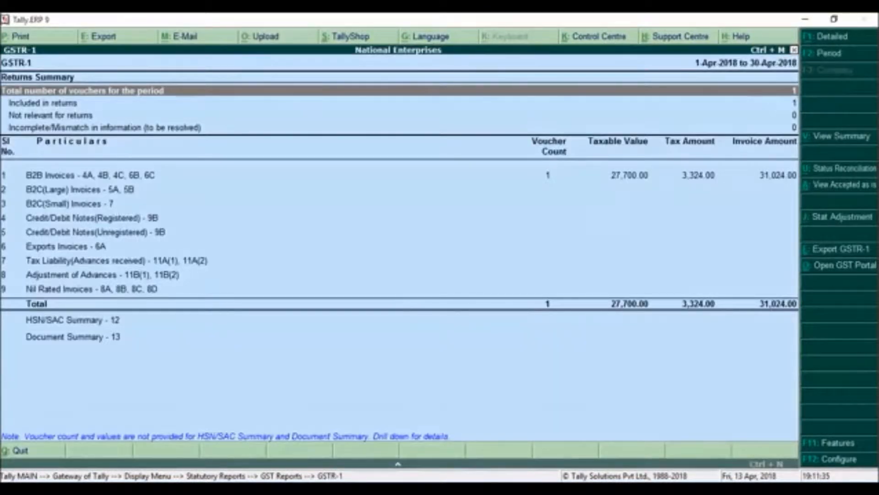
{"action": "key", "text": "Down"}
{"action": "key", "text": "Down"}
{"action": "key", "text": "Down"}
{"action": "key", "text": "Down"}
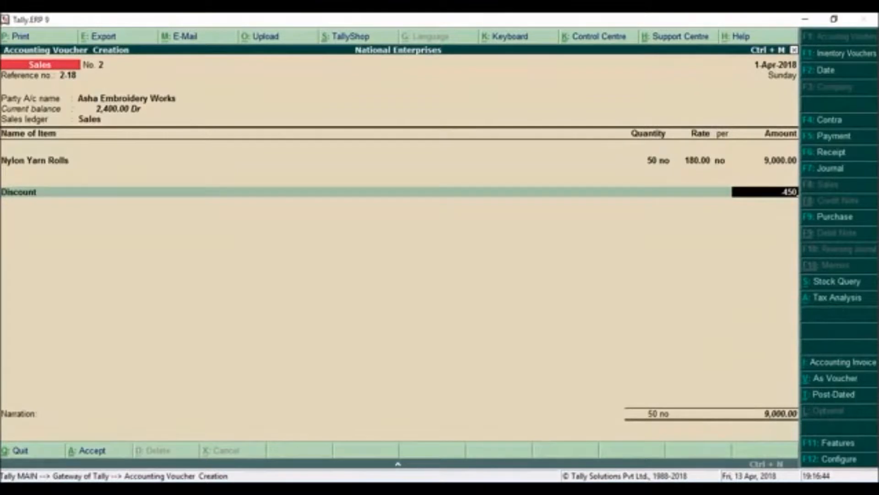
Enter the 450 discount as a deduction in sales voucher 2-18 and view its detailed tax analysis.
{"action": "key", "text": "Return"}
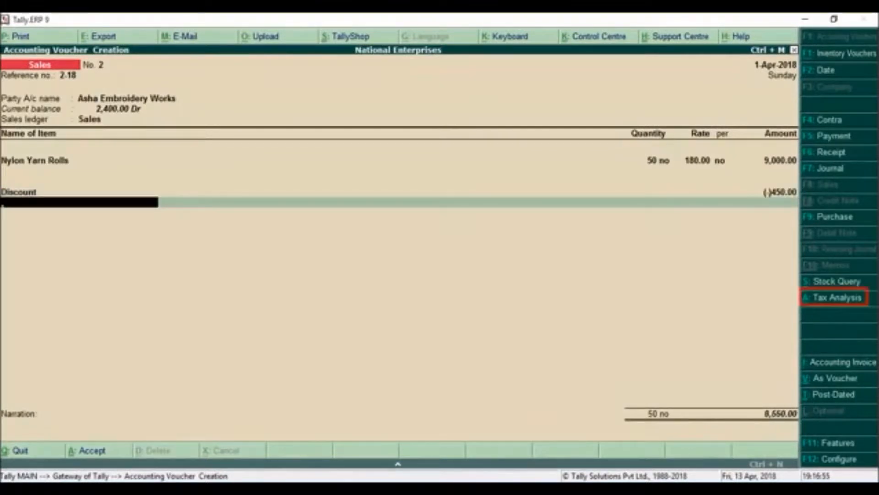
{"action": "key", "text": "alt+a"}
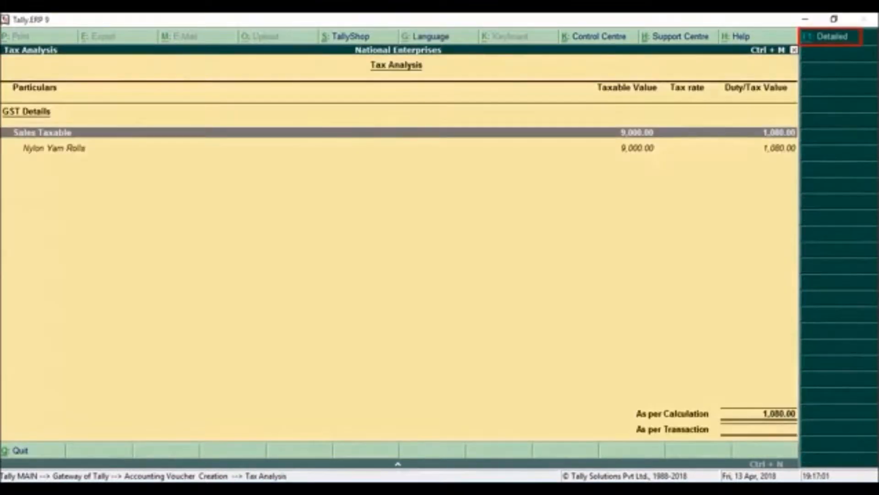
{"action": "key", "text": "alt+F1"}
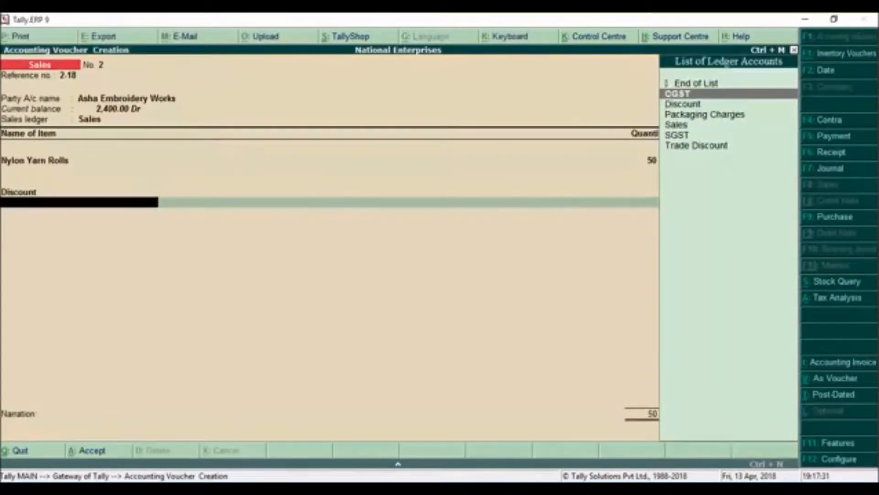
Add the CGST and SGST ledgers below the Discount line and save the Asha Embroidery Works sales voucher.
{"action": "key", "text": "Return"}
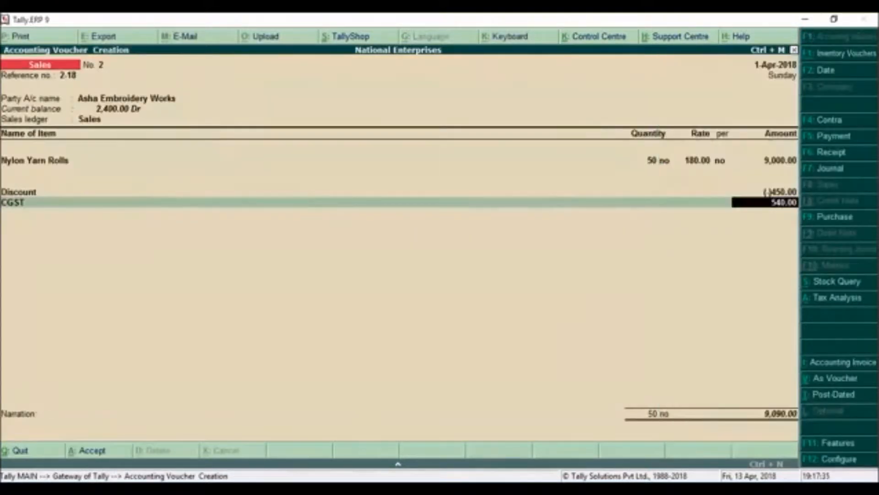
{"action": "key", "text": "Return"}
{"action": "key", "text": "Return"}
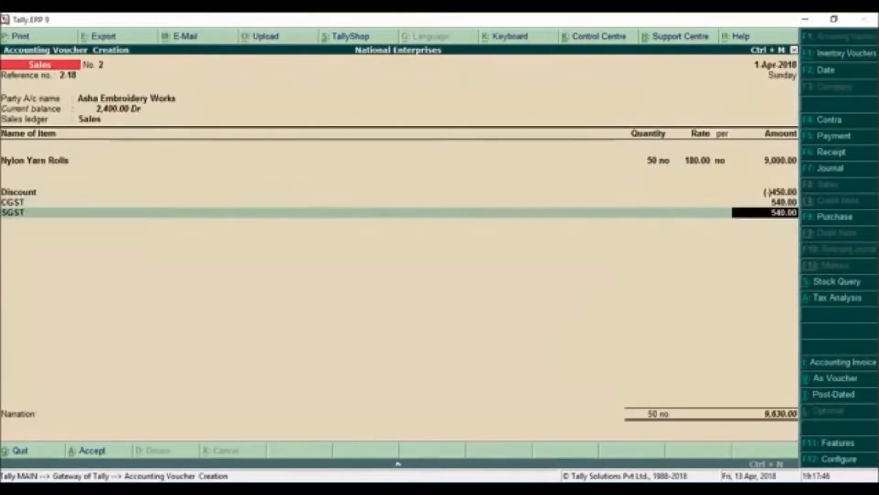
{"action": "key", "text": "Return"}
{"action": "key", "text": "Return"}
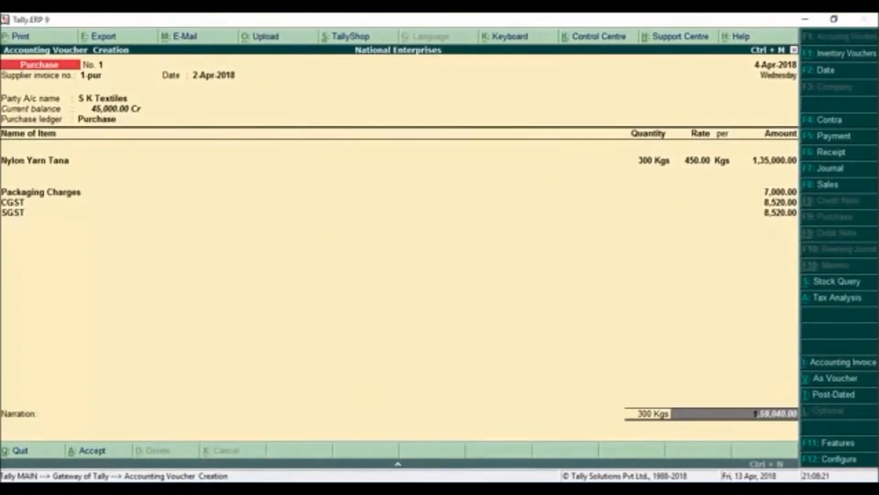
Check the detailed tax analysis of the S K Textiles purchase voucher and save the voucher.
{"action": "key", "text": "alt+a"}
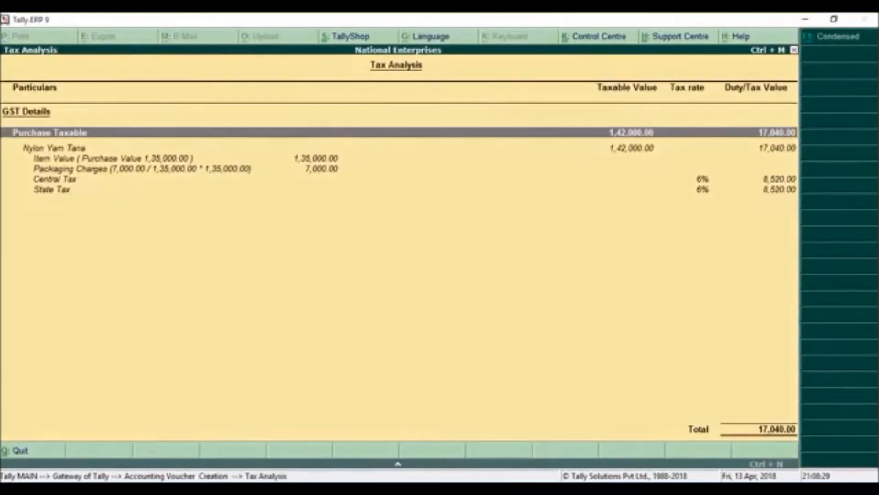
{"action": "key", "text": "Escape"}
{"action": "key", "text": "Return"}
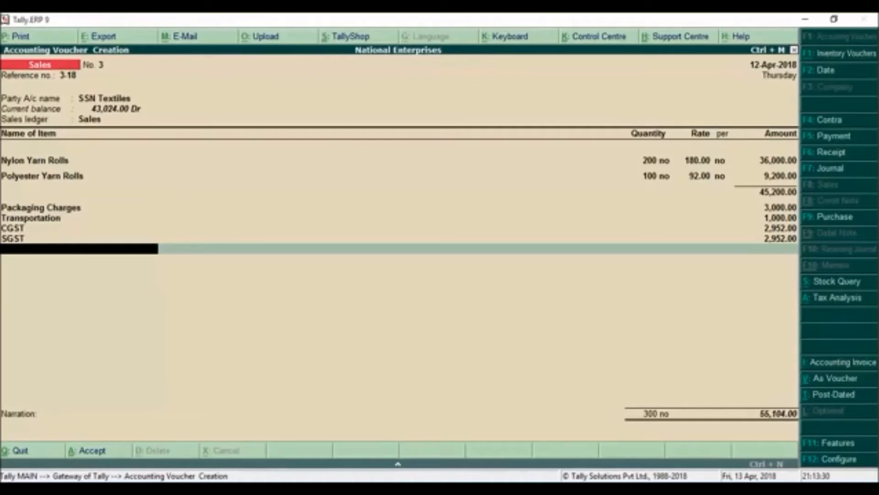
End the ledger entries of sales voucher 3-18 for SSN Textiles and save it.
{"action": "key", "text": "Return"}
{"action": "key", "text": "Return"}
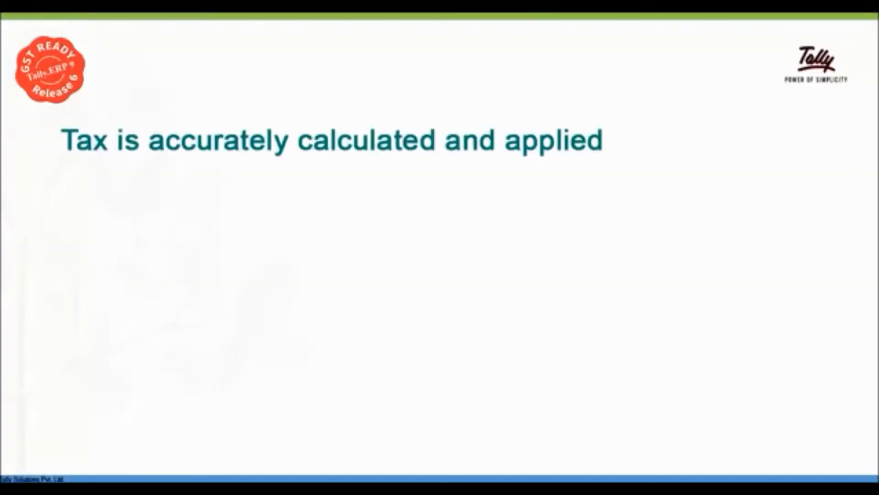